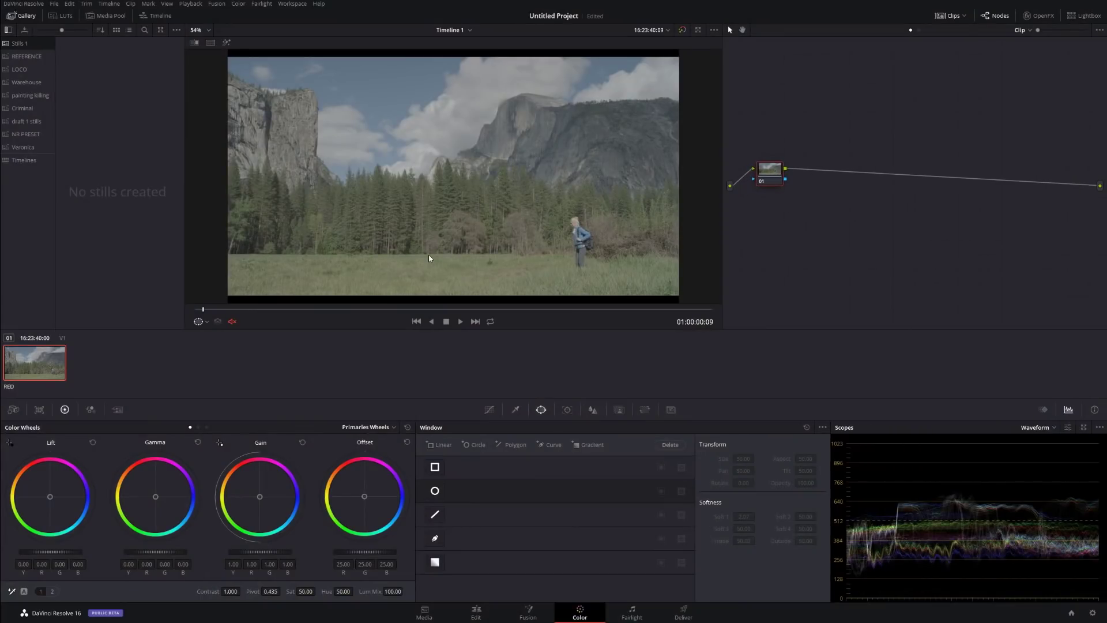
Step: Set the project's color science to ACEScc in the color management settings
scroll(429, 258, "up", 1)
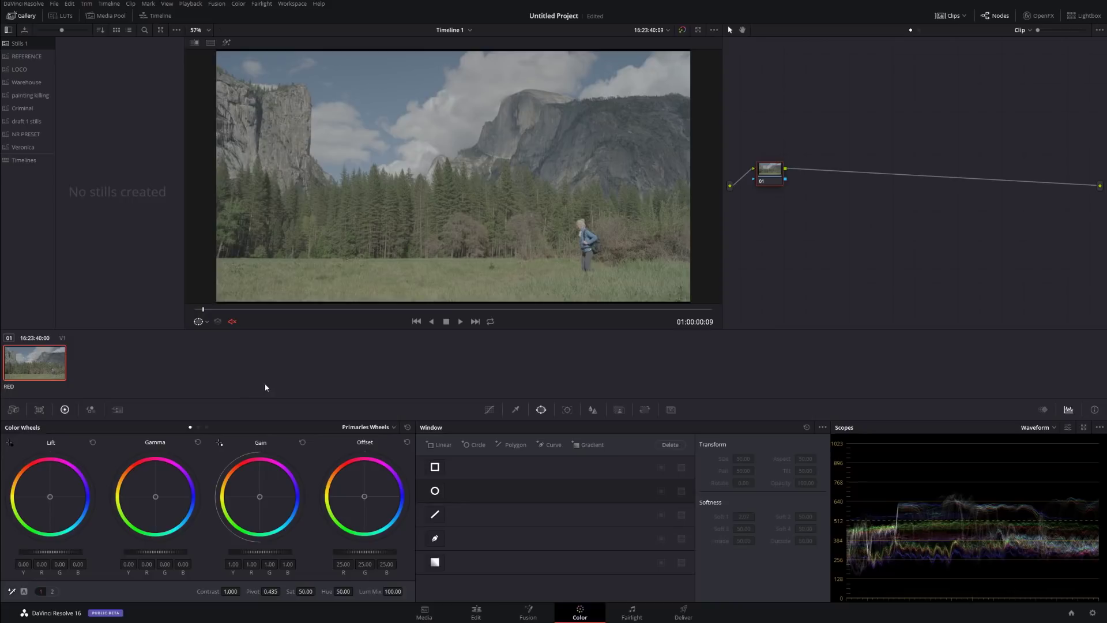
left_click_drag(287, 313, 237, 309)
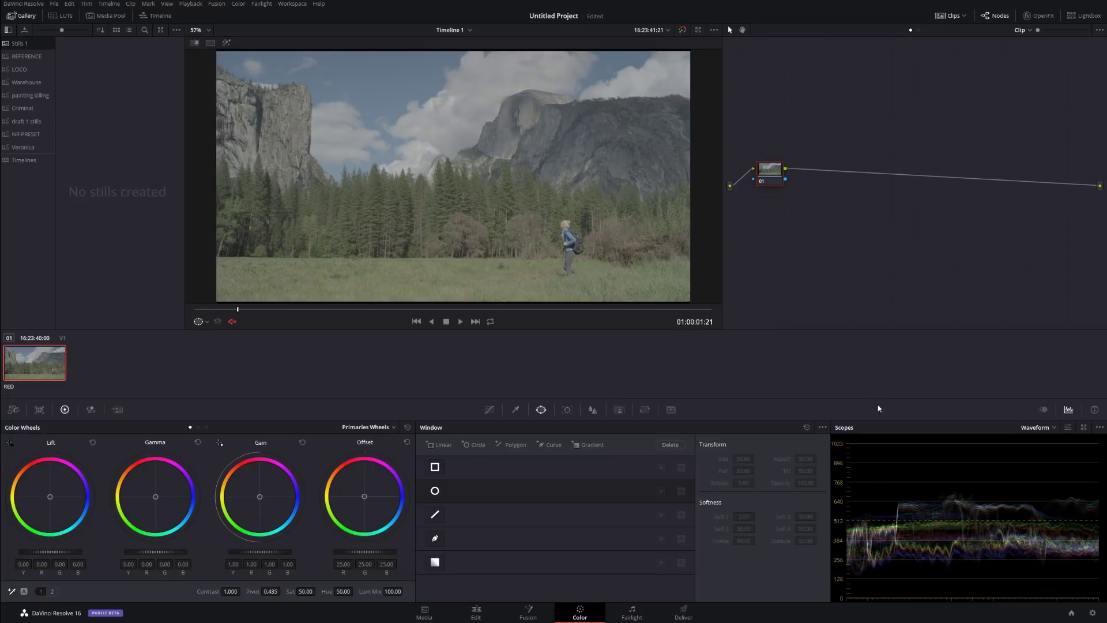
left_click(1092, 613)
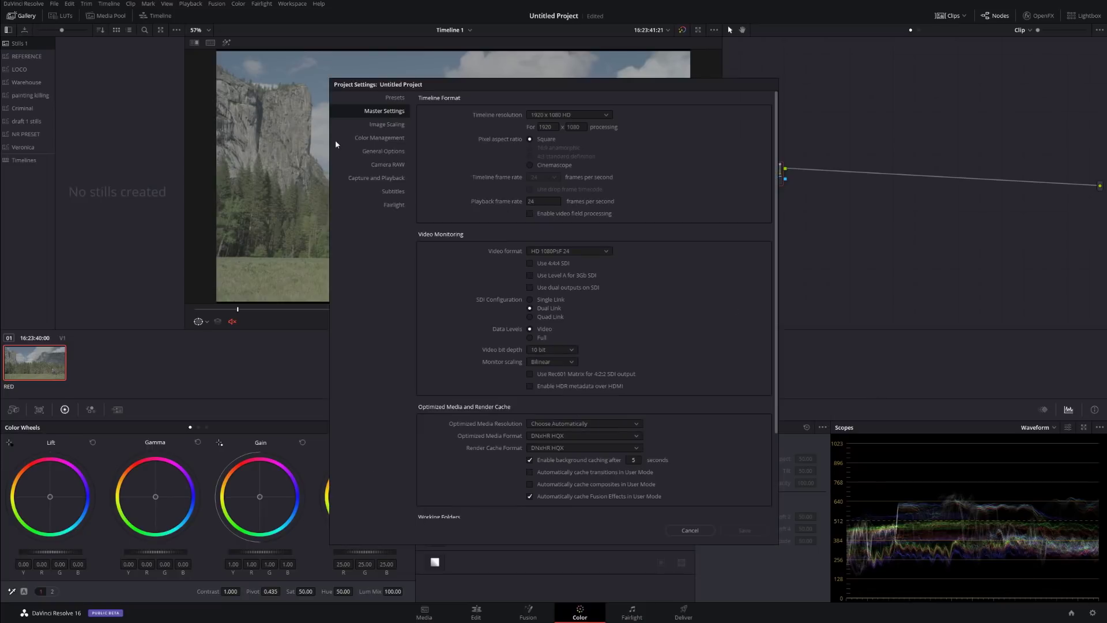
left_click(370, 141)
left_click(549, 116)
left_click(552, 146)
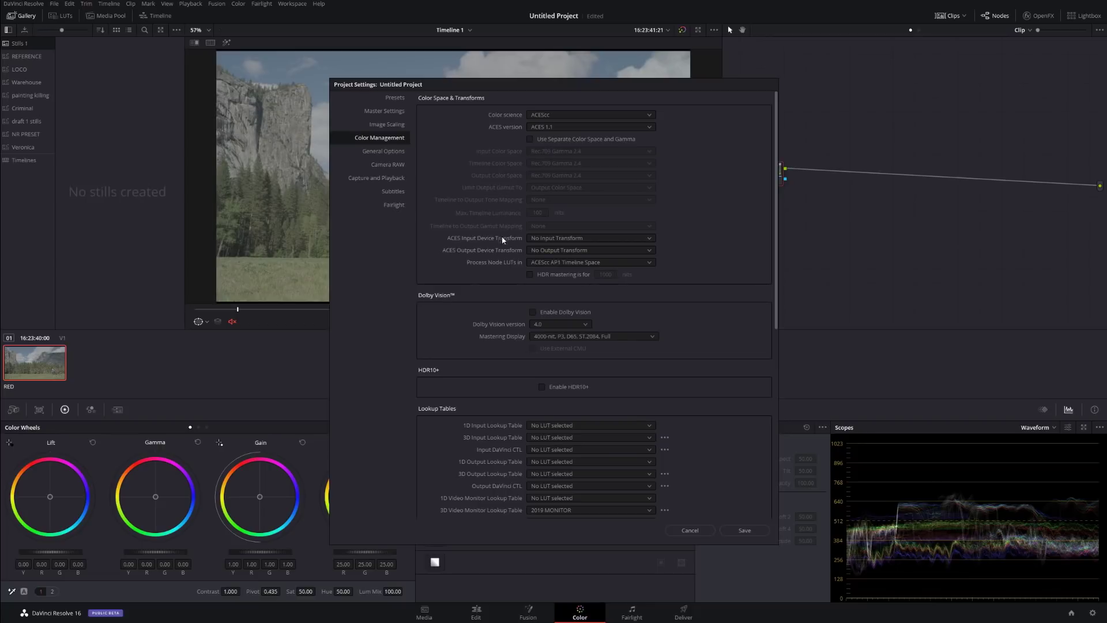
Step: Choose an ACES output device transform for the project and save the project settings
left_click(532, 238)
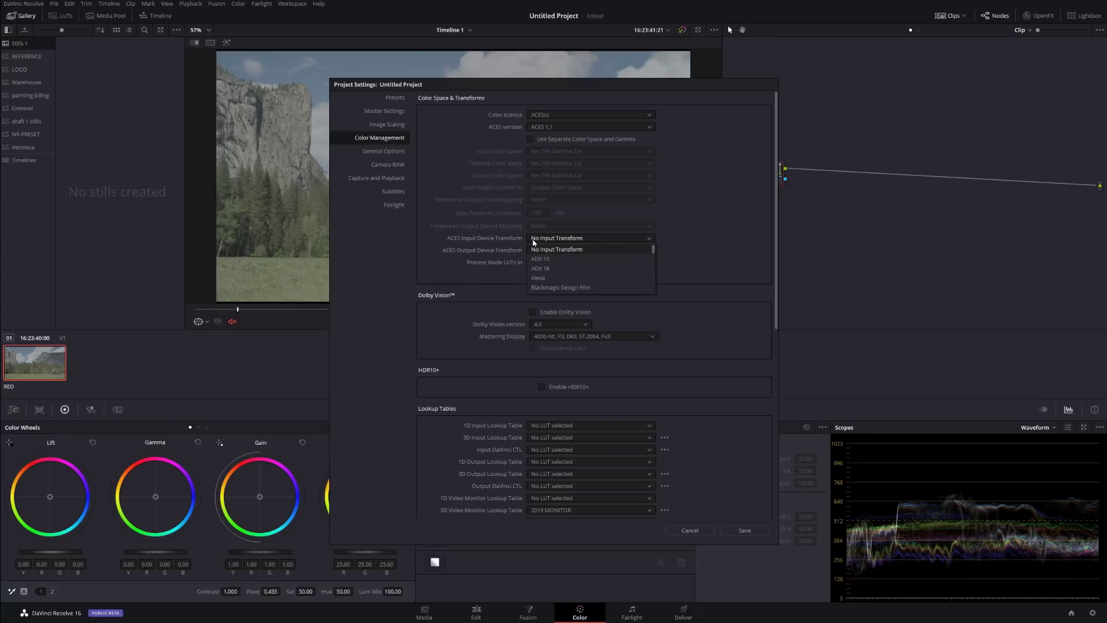
left_click(559, 239)
left_click(560, 252)
scroll(583, 272, "down", 5)
left_click(557, 271)
left_click(740, 530)
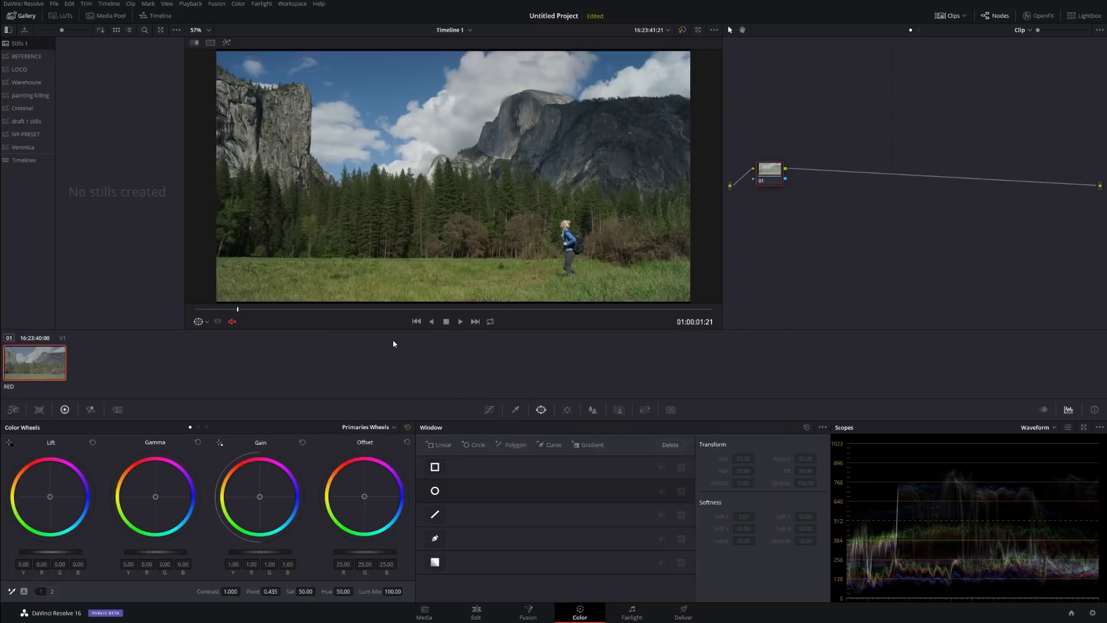
Step: Scrub the clip to about 01:00:08:03 and label the first node Balance
mouse_move(237, 311)
left_mouse_down()
mouse_move(534, 313)
mouse_move(234, 310)
left_mouse_up()
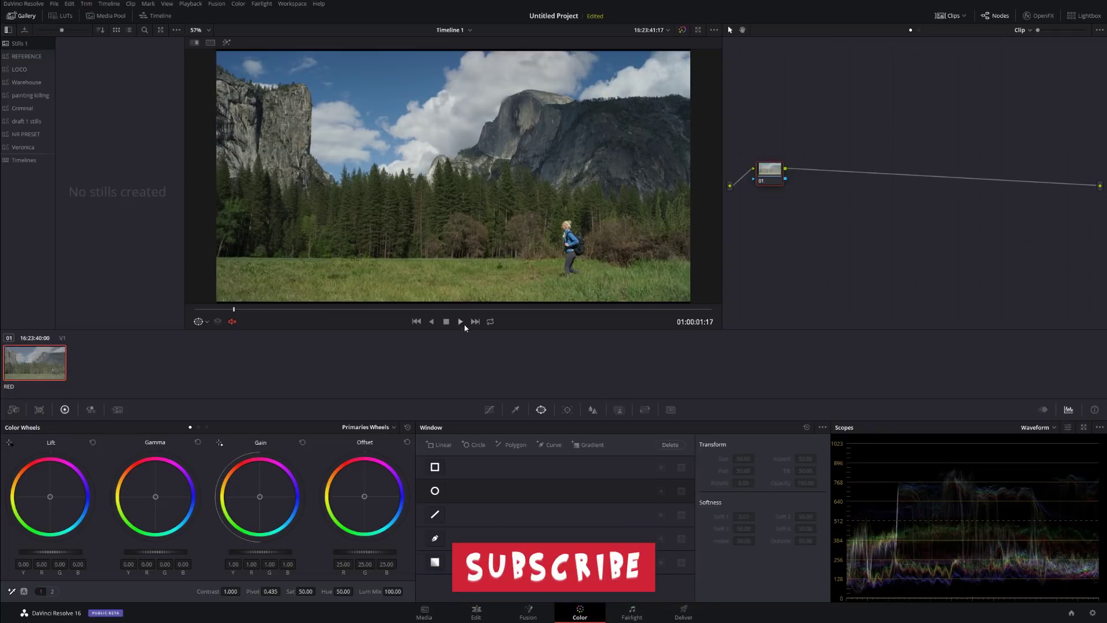
left_click(319, 310)
left_click_drag(320, 310, 381, 308)
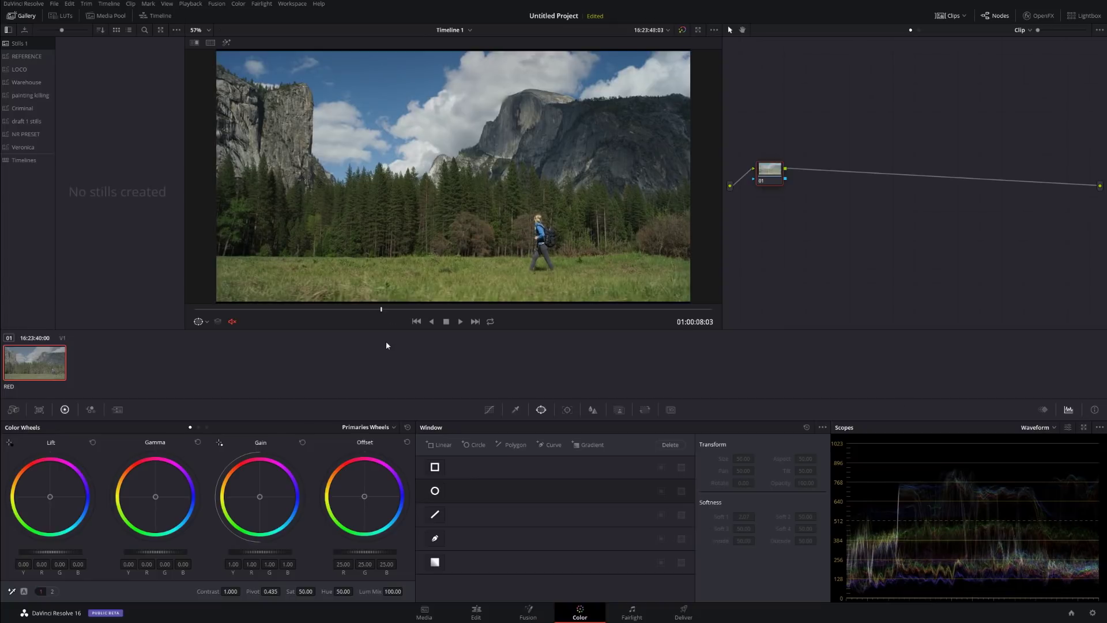
right_click(773, 173)
left_click(792, 189)
type("Balance")
key("Return")
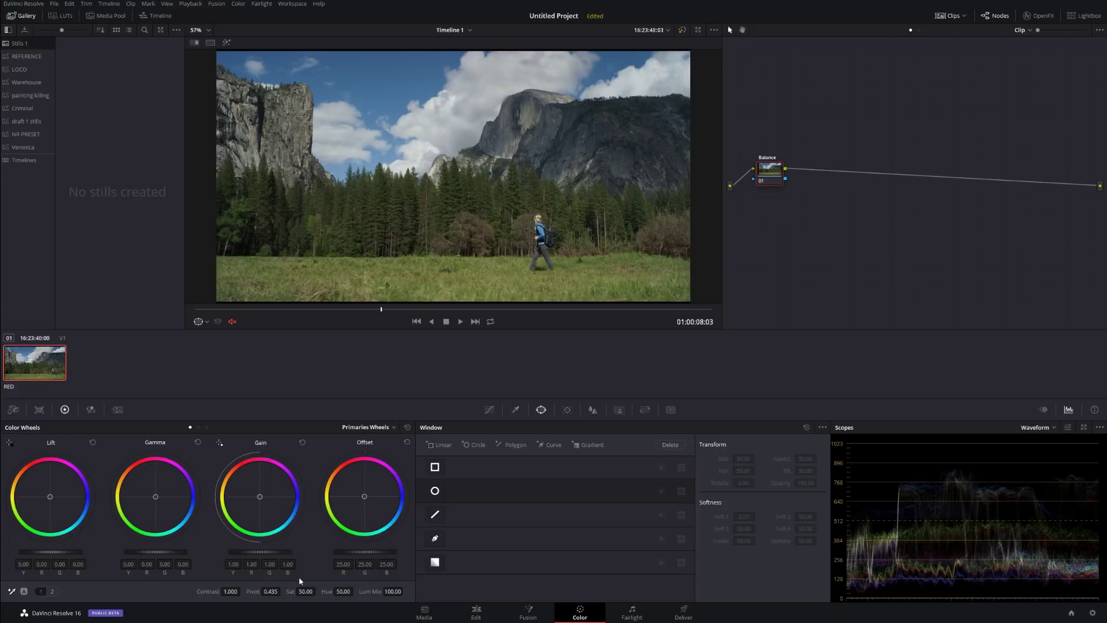
Step: On the Balance node, lower the overall Gain to 0.97 and nudge the Lift slightly, comparing with the ungraded image
left_click_drag(260, 551, 251, 551)
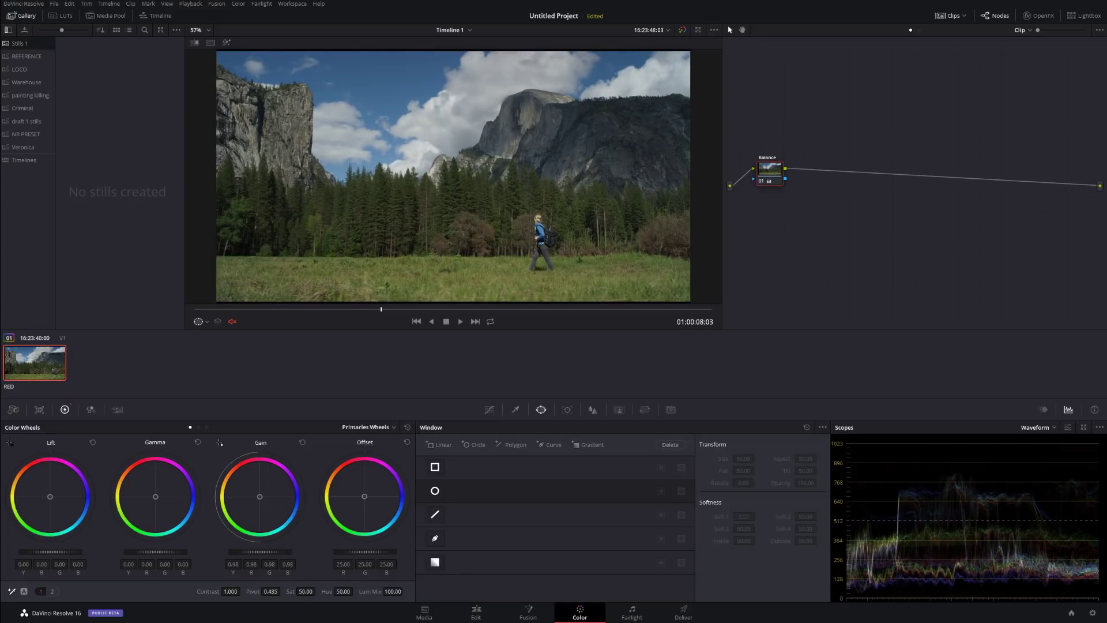
left_click_drag(251, 552, 246, 551)
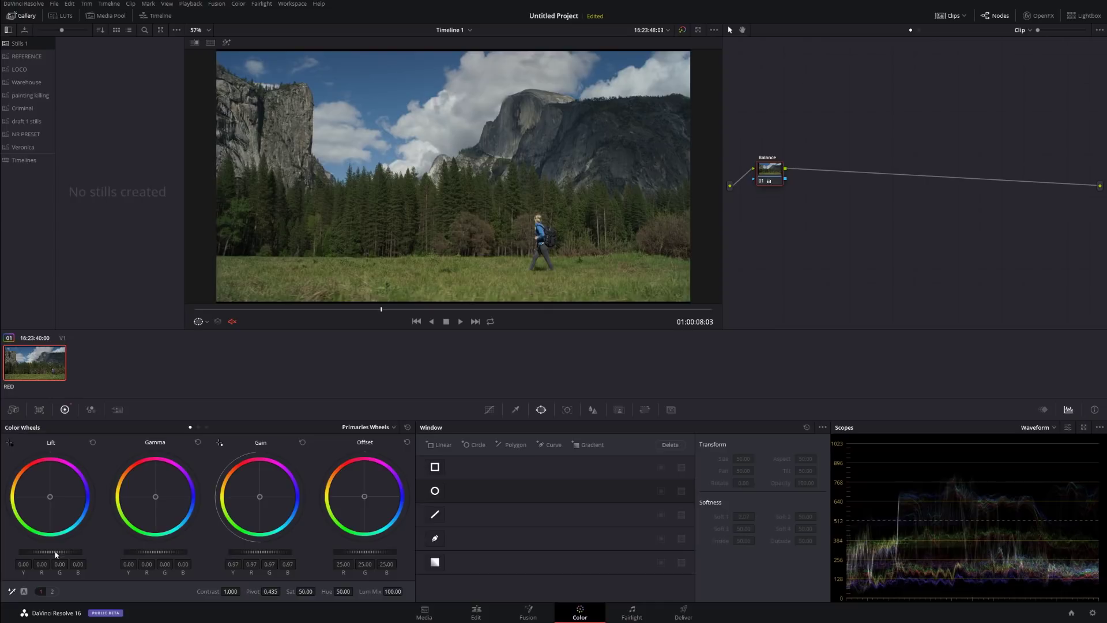
left_click_drag(50, 552, 53, 552)
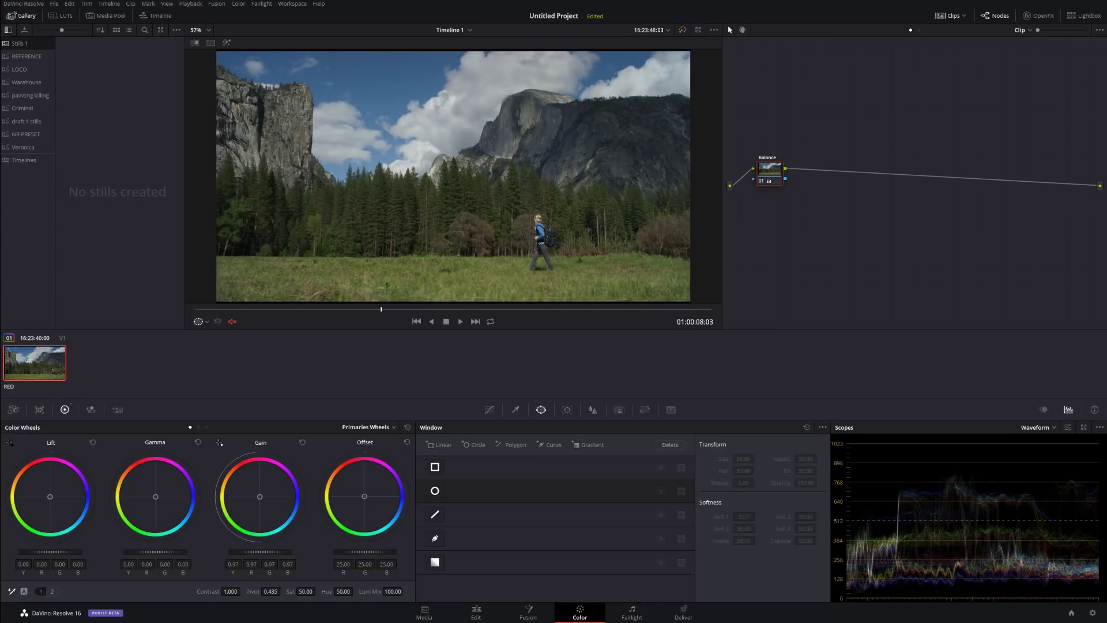
key("ctrl+d")
key("ctrl+d")
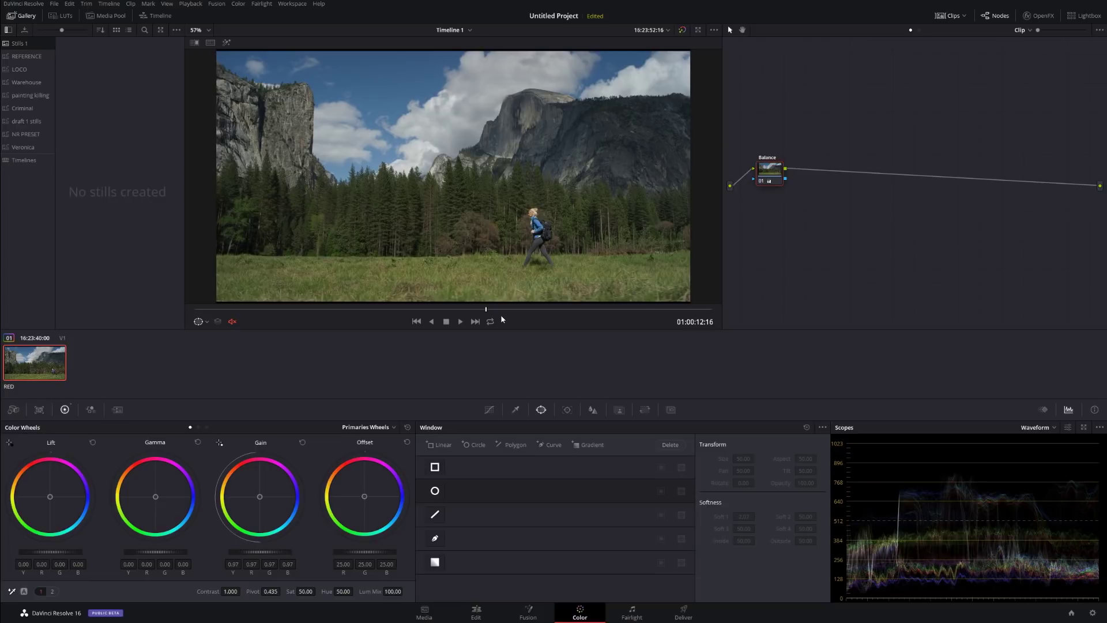
Step: Add a serial node after Balance and label it WB
key("alt+s")
right_click(811, 175)
left_click(825, 190)
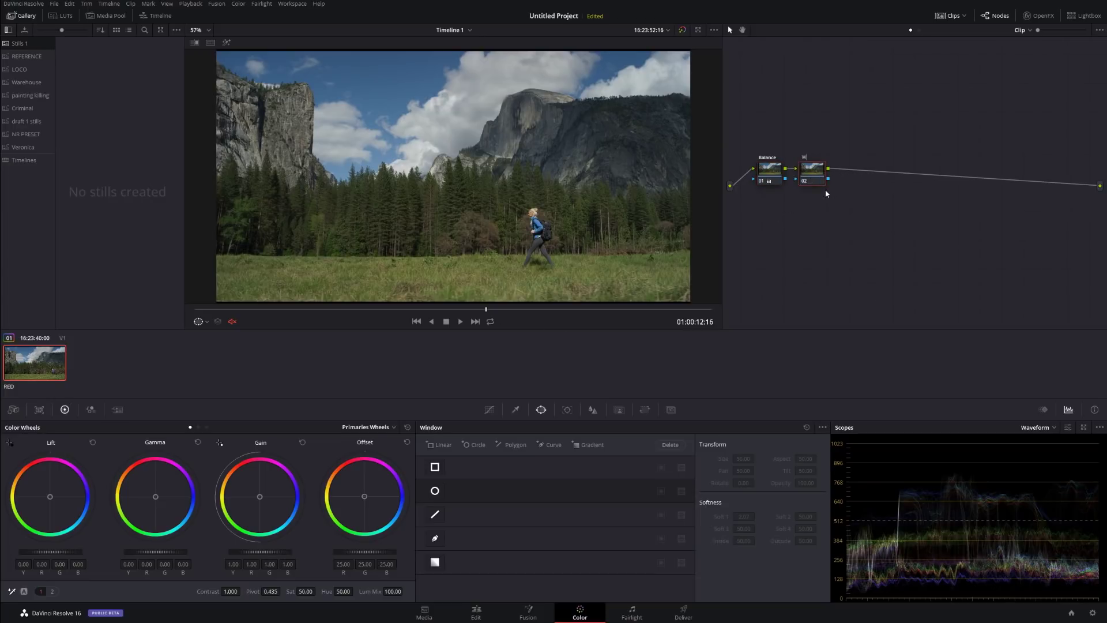
type("WB")
key("Return")
Step: Set the WB node's Temperature to -80.0 and Tint to 11.00, and review the clip up to about 01:00:18:18
left_click(52, 591)
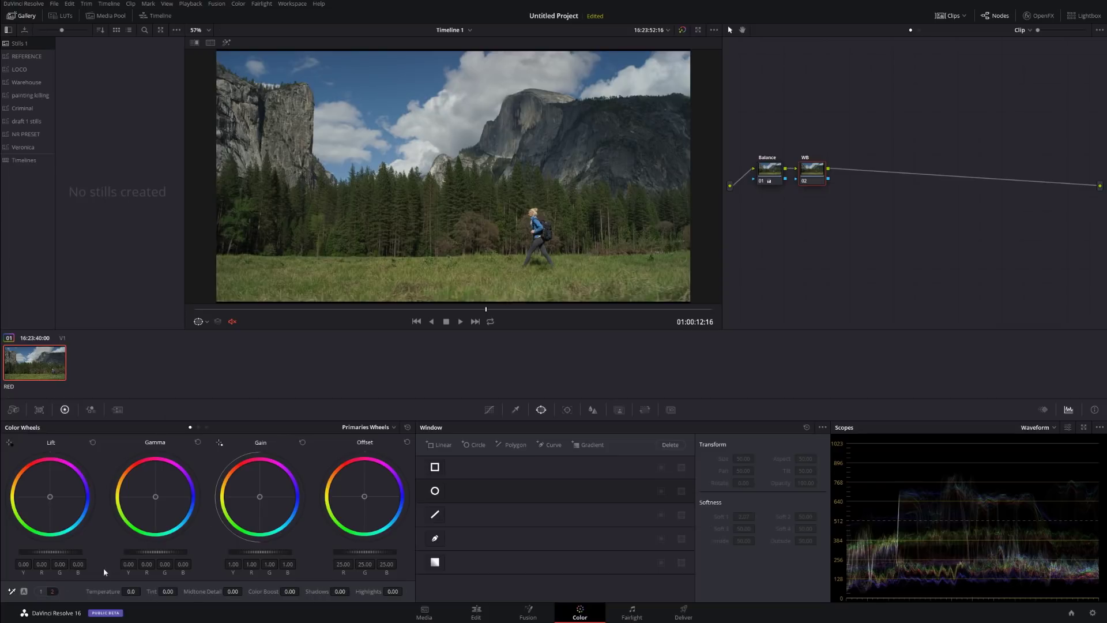
left_click_drag(143, 592, 180, 591)
left_click_drag(180, 591, 190, 589)
left_click_drag(297, 309, 625, 310)
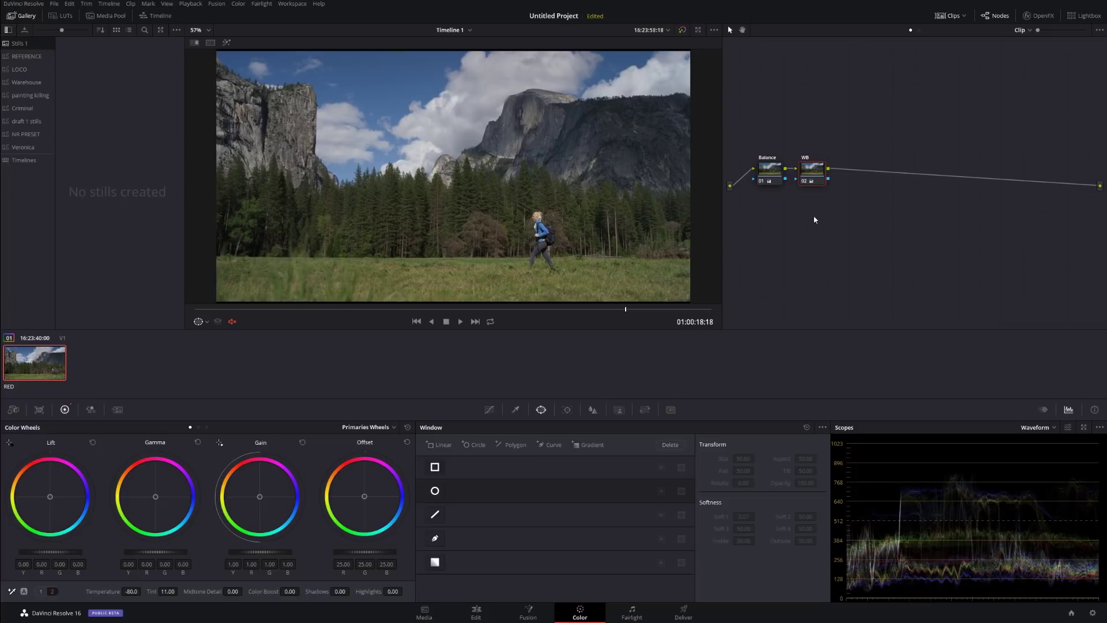
Step: Add a serial node after WB and label it Color Balance
key("alt+s")
right_click(859, 172)
left_click(879, 189)
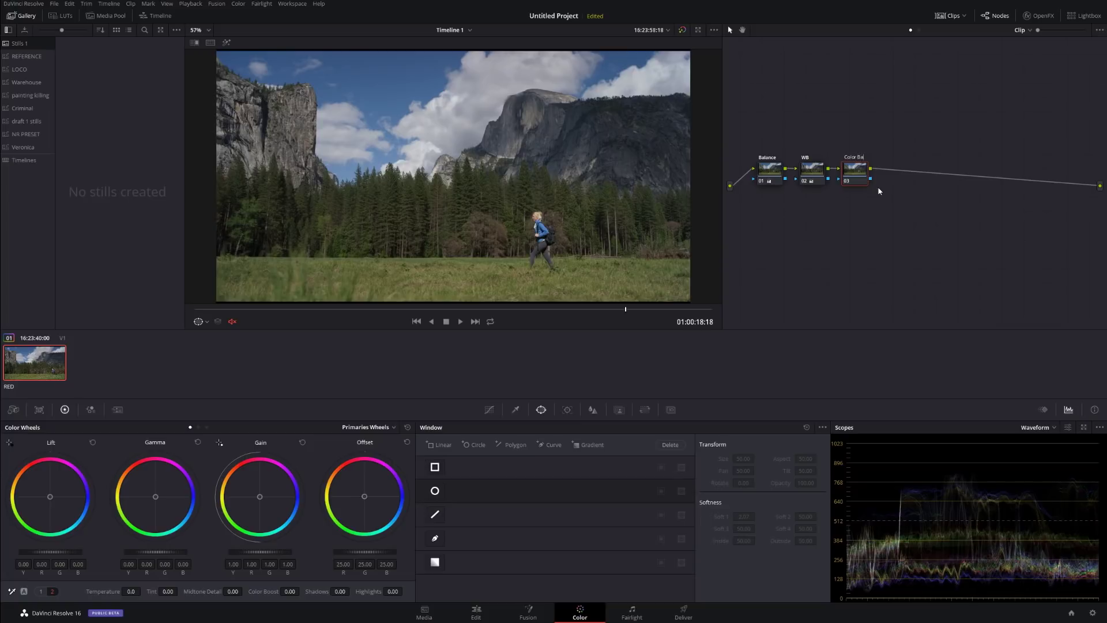
key("Return")
Step: Sample the blue sky for the Hue Vs Hue curve and shift its hue slightly on the Color Balance node
left_click(516, 410)
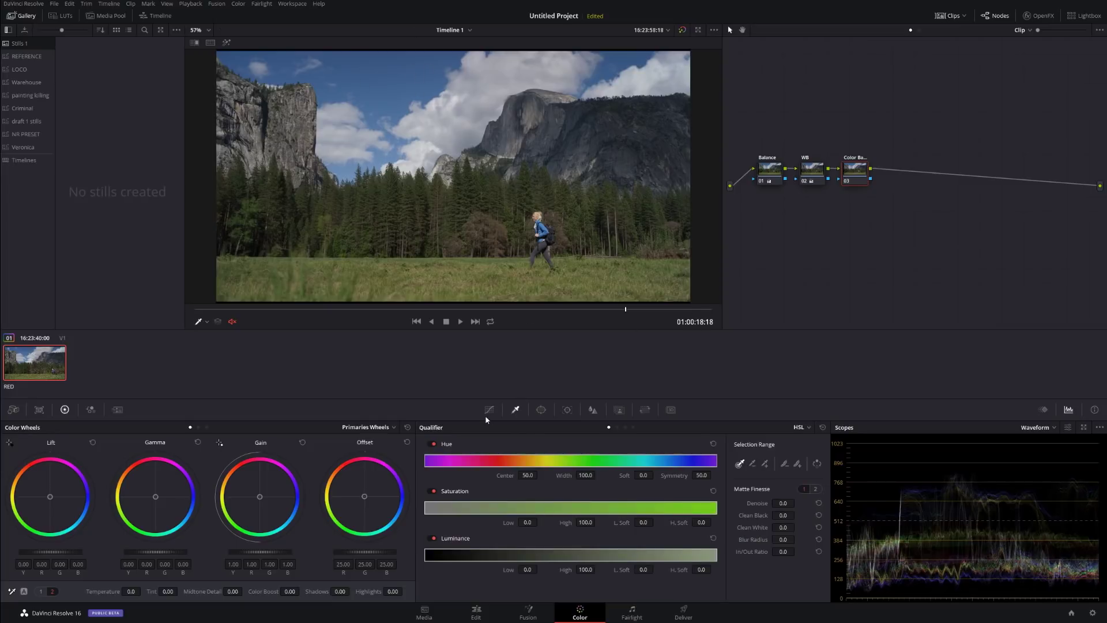
left_click(489, 409)
left_click(779, 427)
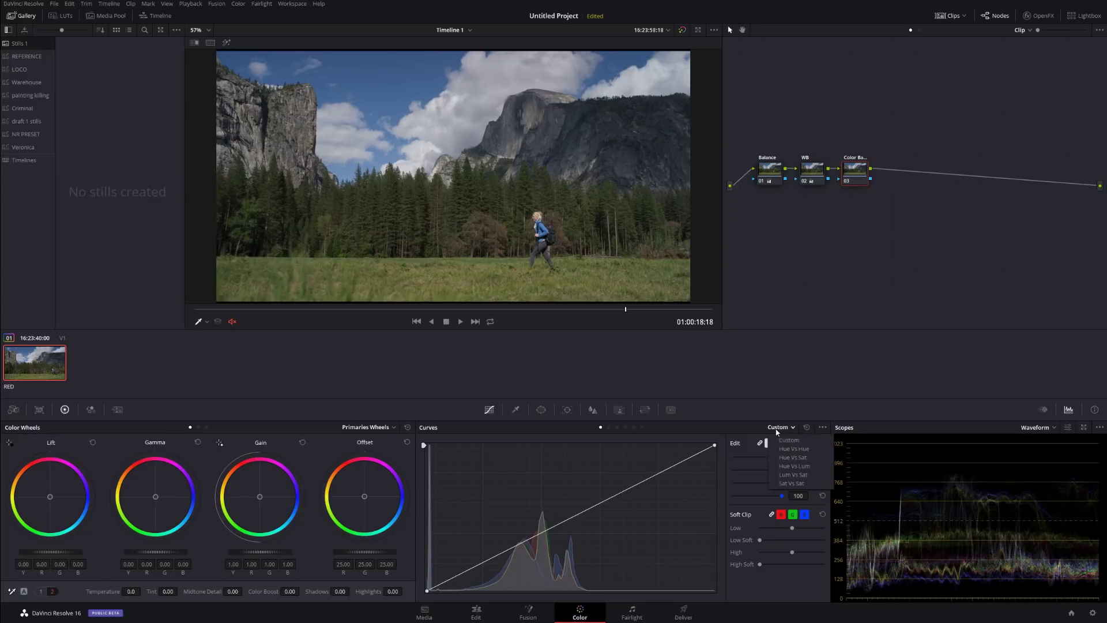
left_click(806, 454)
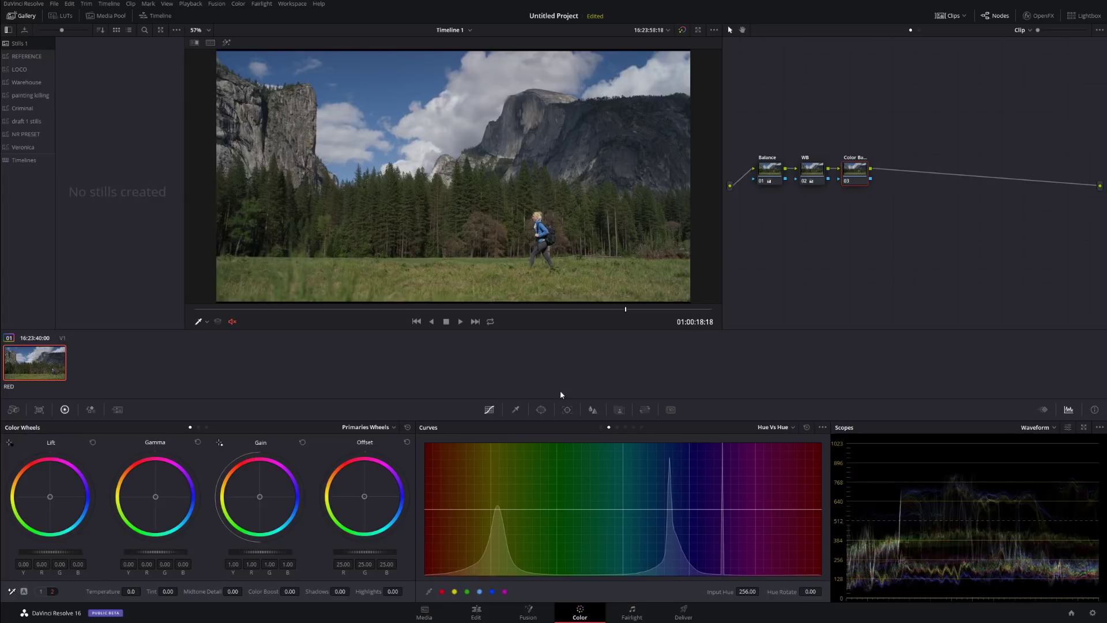
left_click(391, 72)
left_click_drag(672, 511, 673, 514)
Step: Add a serial node labelled LOOK after Color Balance, and add a layer node in parallel beneath it
key("alt+s")
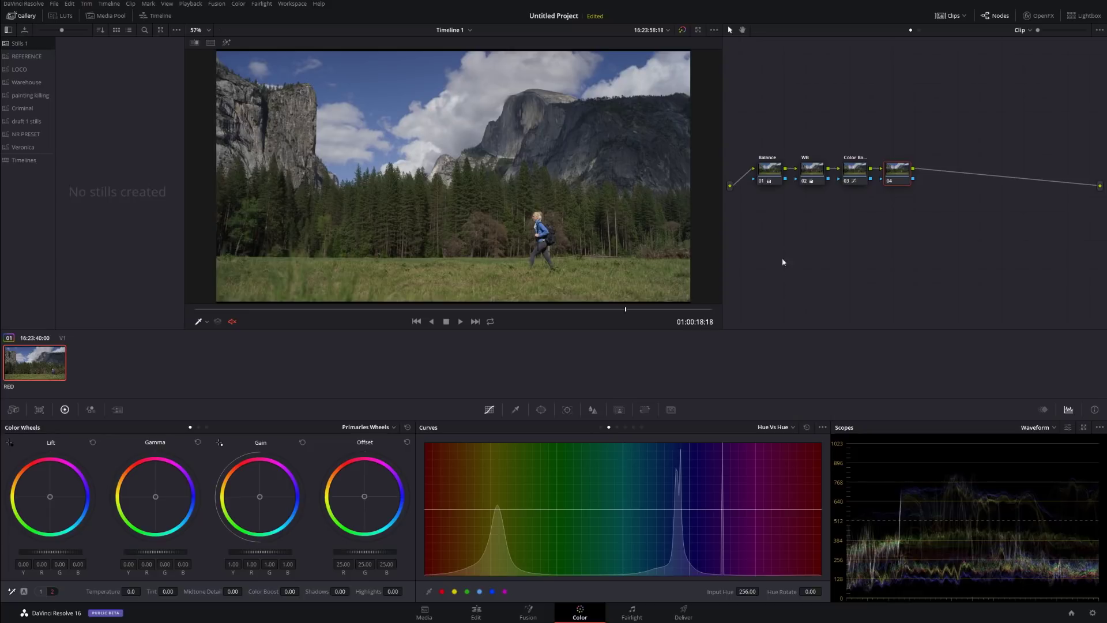
left_click_drag(888, 170, 908, 172)
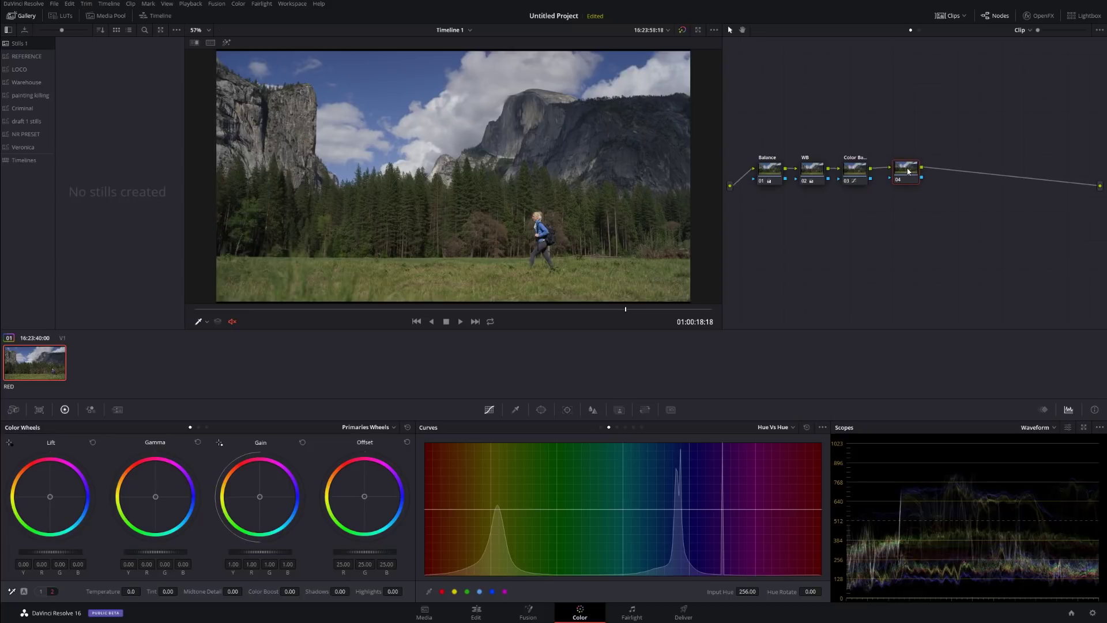
left_click_drag(909, 167, 904, 168)
right_click(911, 167)
left_click(926, 187)
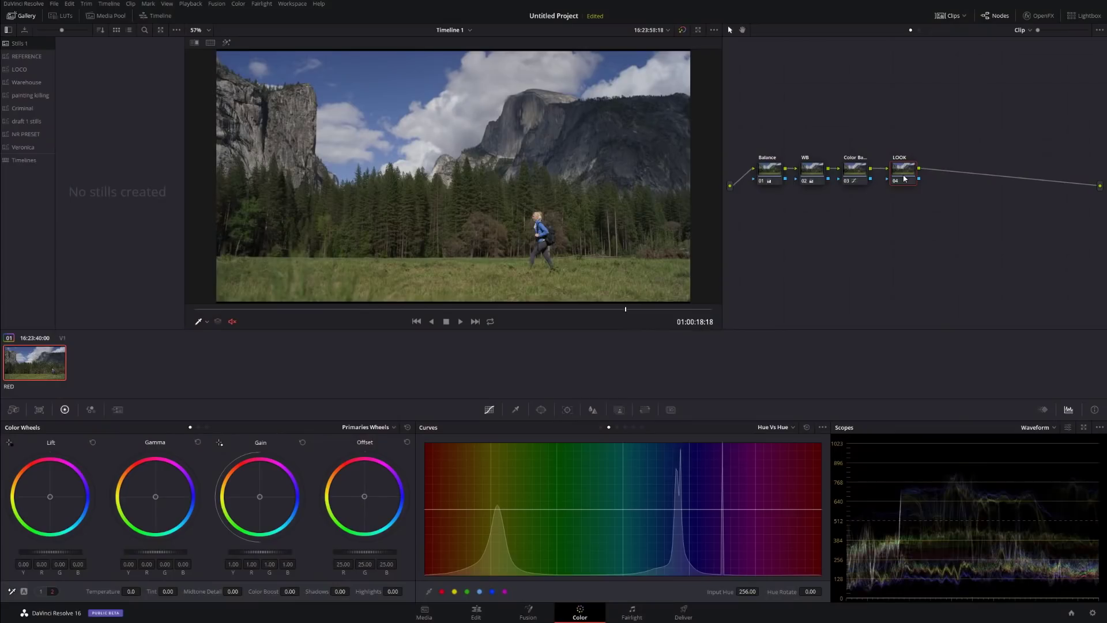
key("alt+l")
left_click_drag(903, 177, 903, 156)
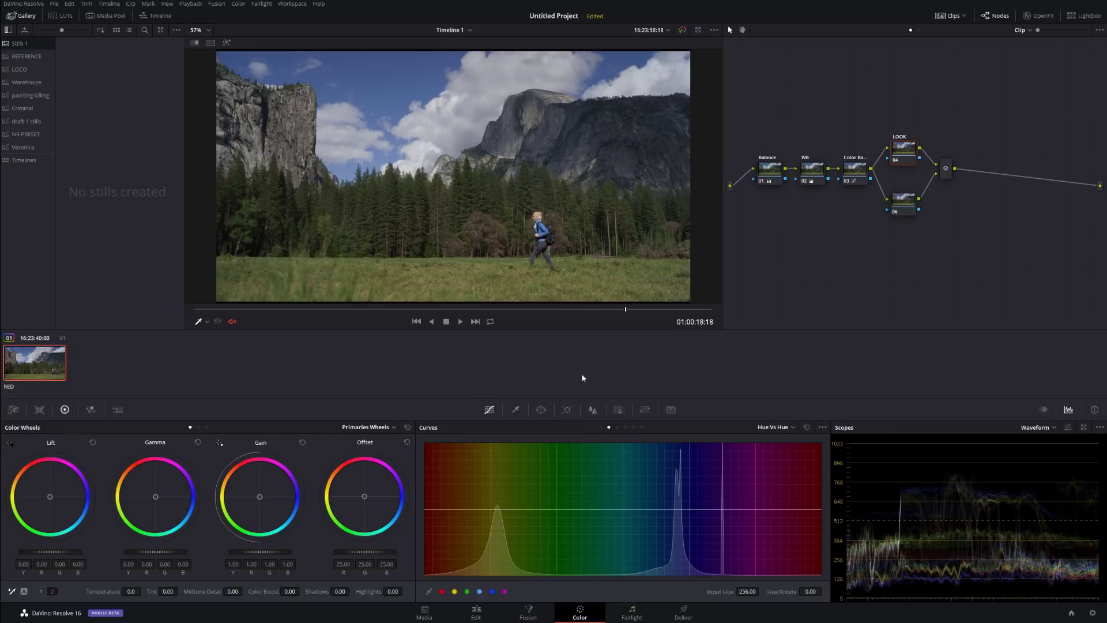
Step: On the LOOK node, push Lift and Gamma slightly toward blue and warm the Gain with red at 1.02
left_click_drag(50, 497, 50, 497)
left_click_drag(162, 495, 163, 495)
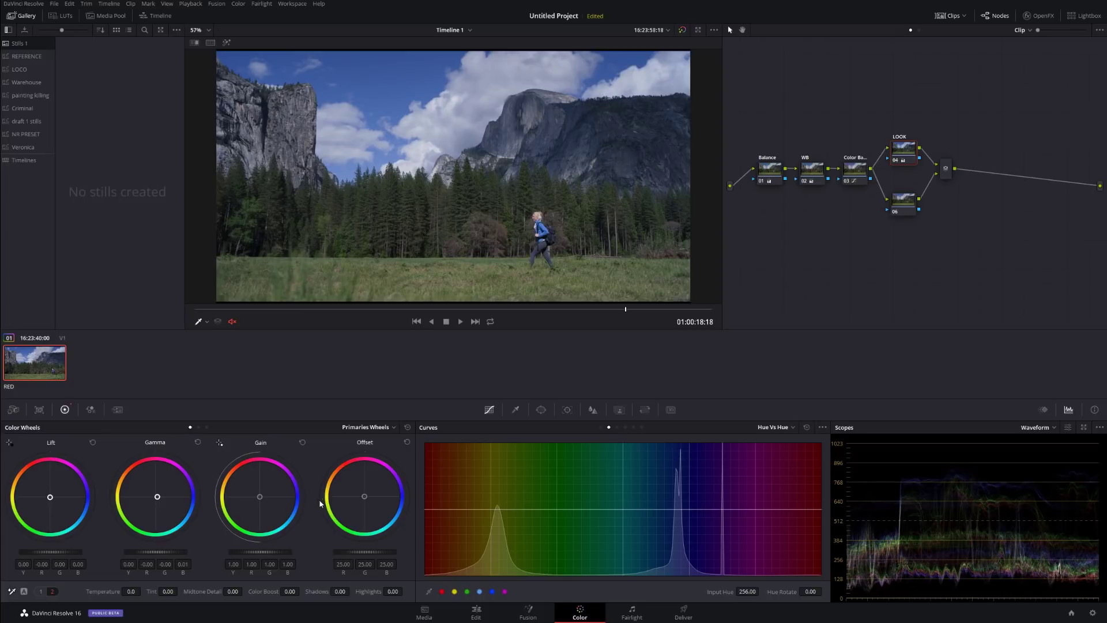
left_click_drag(260, 498, 257, 496)
left_click_drag(257, 496, 259, 497)
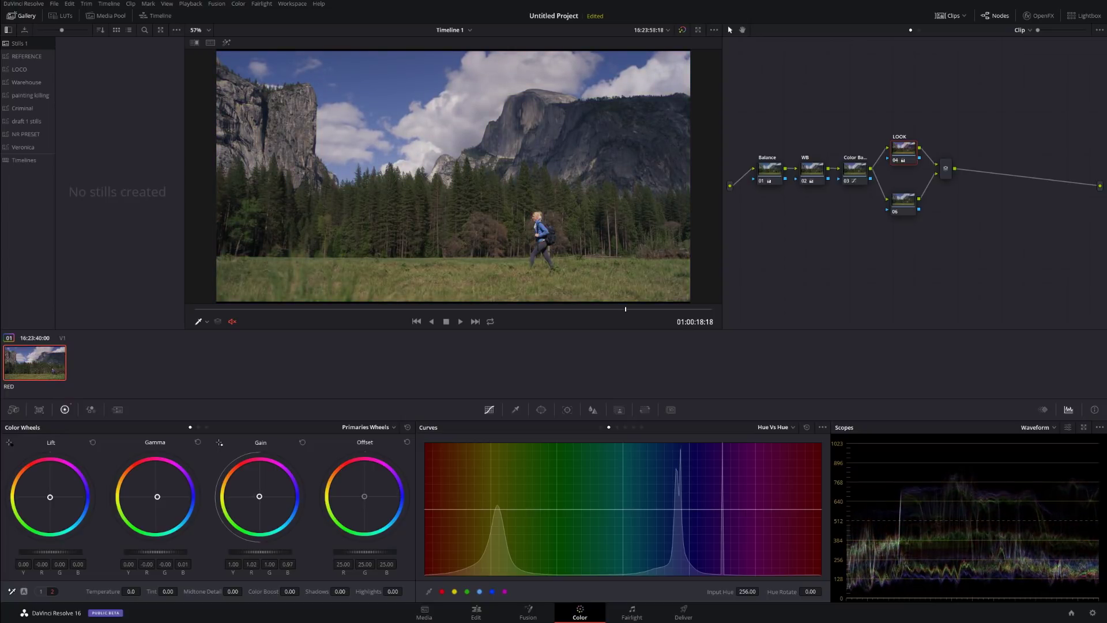